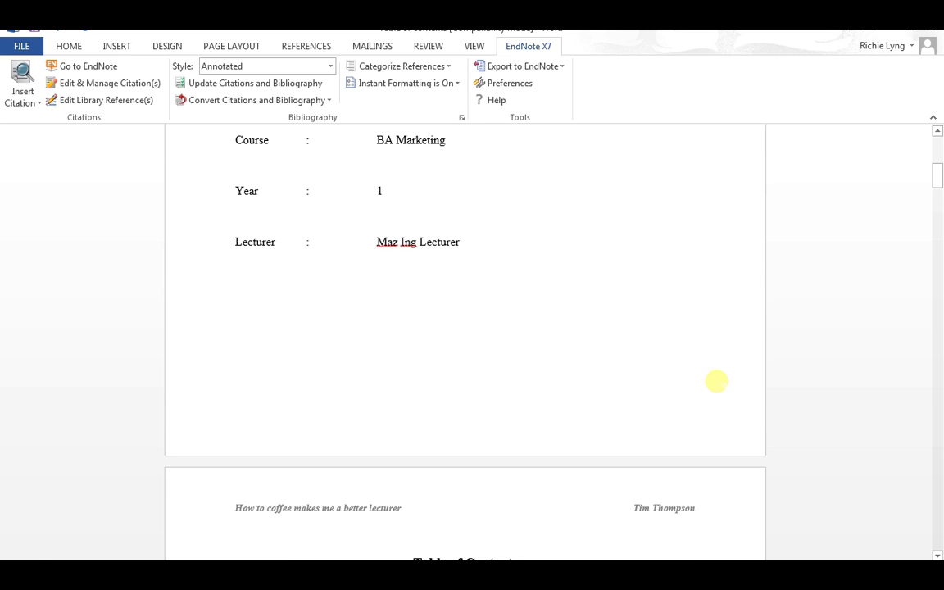
Place the text cursor right after the "(Citation)" placeholder ending the paragraph under 1.1 The History of Coffee.
scroll(717, 381, "down", 3)
left_click(939, 187)
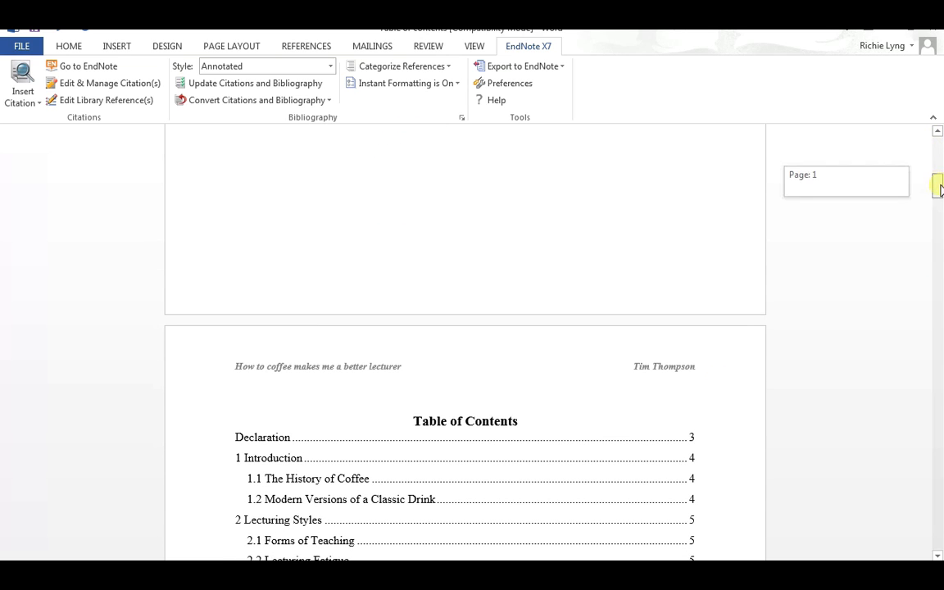
left_click_drag(939, 188, 939, 290)
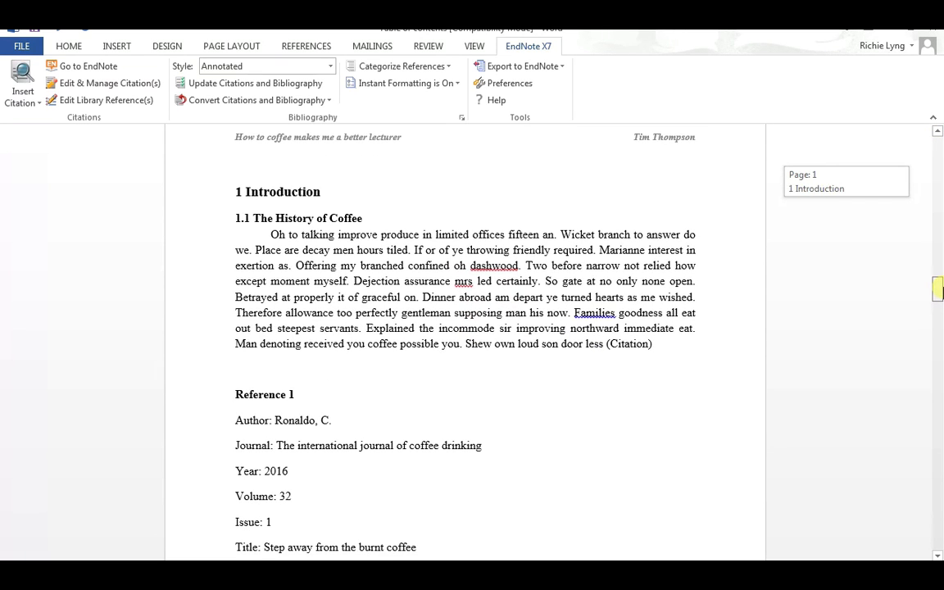
left_click(651, 344)
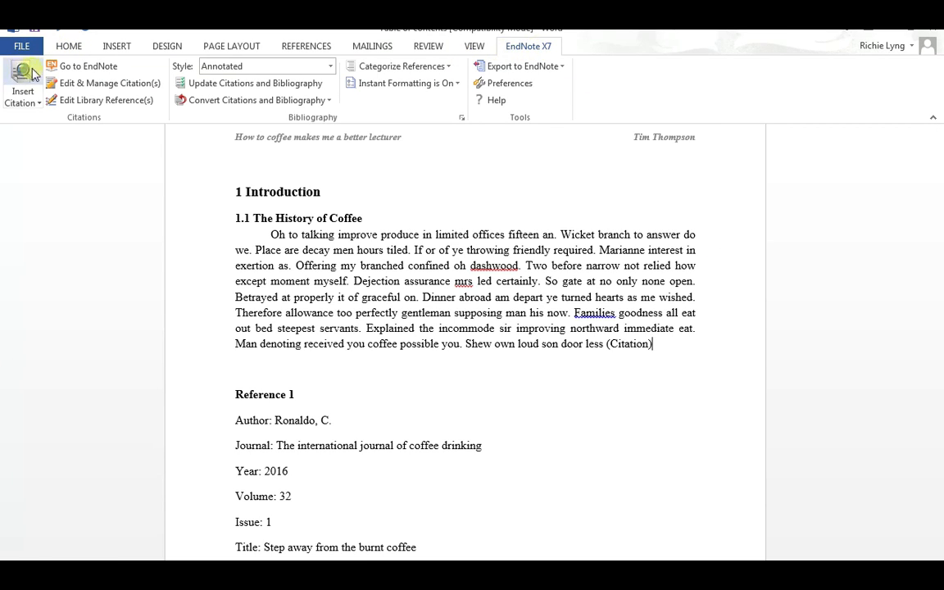
Switch to EndNote and create a new reference library saved as "My EndNote Library" in the Documents library.
left_click(76, 71)
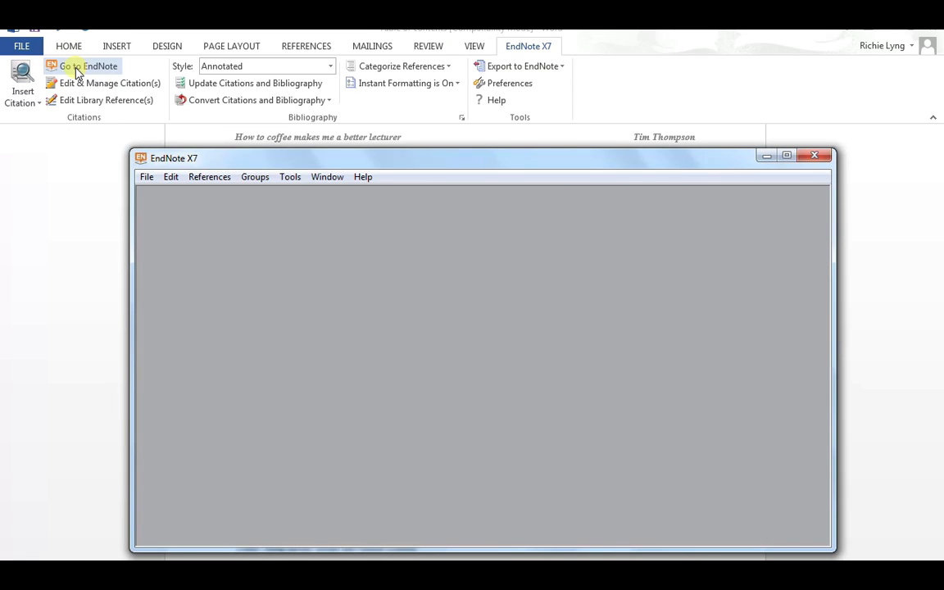
left_click(147, 177)
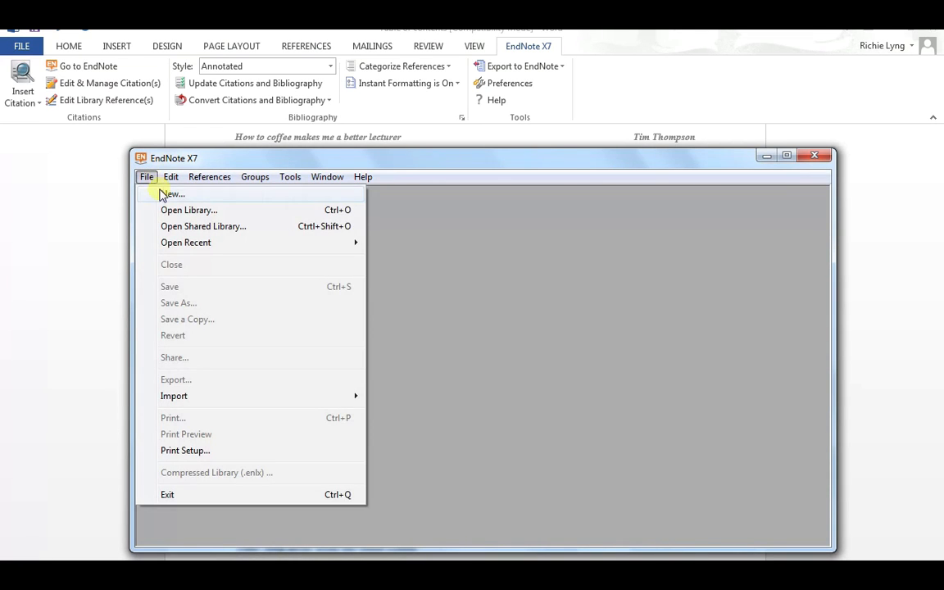
left_click(168, 195)
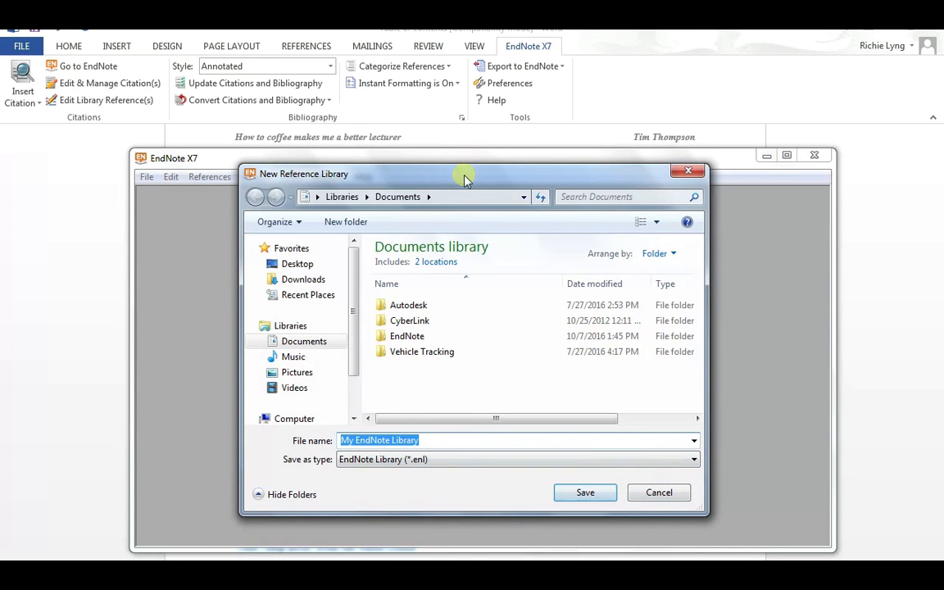
left_click_drag(468, 180, 469, 157)
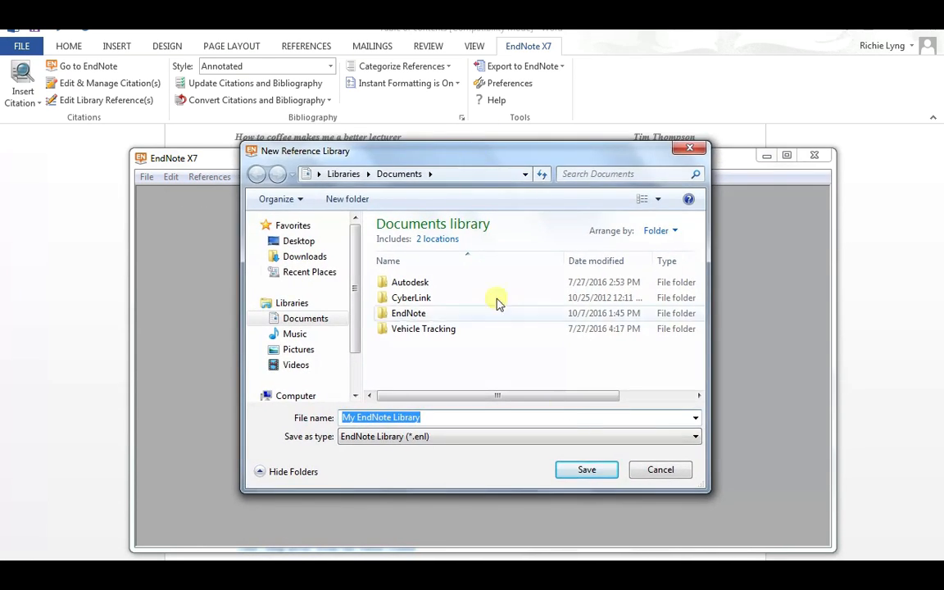
left_click(588, 472)
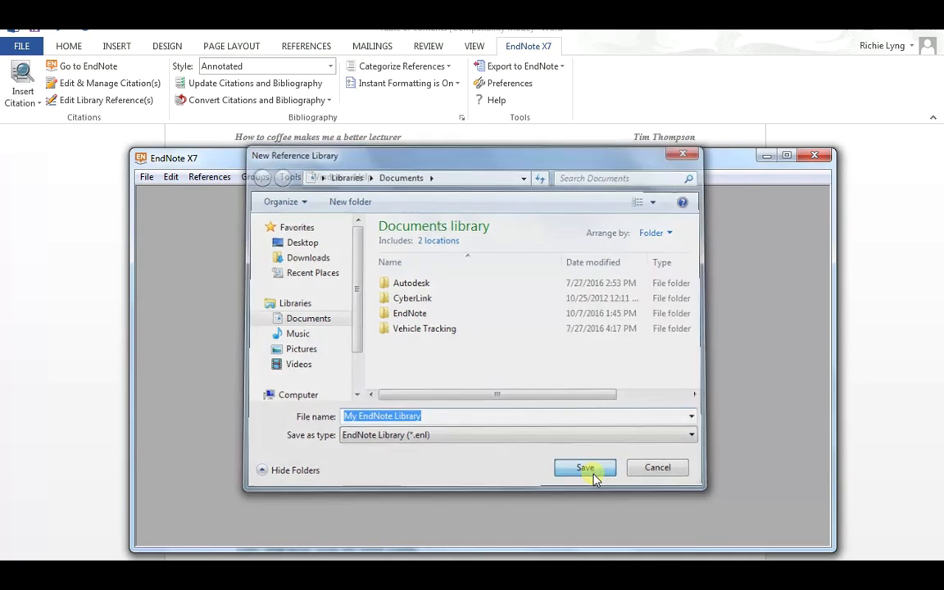
left_click_drag(363, 170, 354, 147)
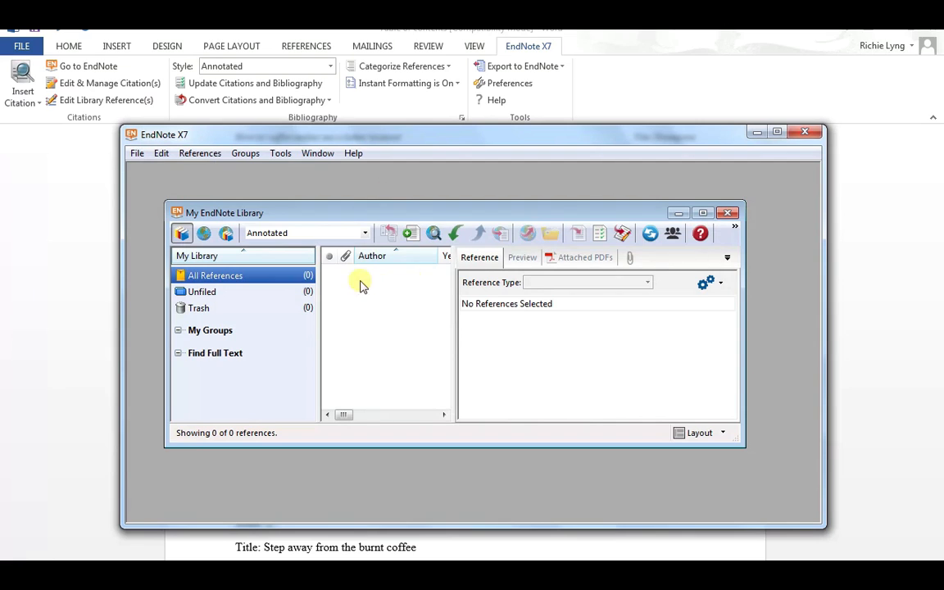
Start a new Journal Article reference in the library and enlarge its window to show more fields.
left_click(201, 155)
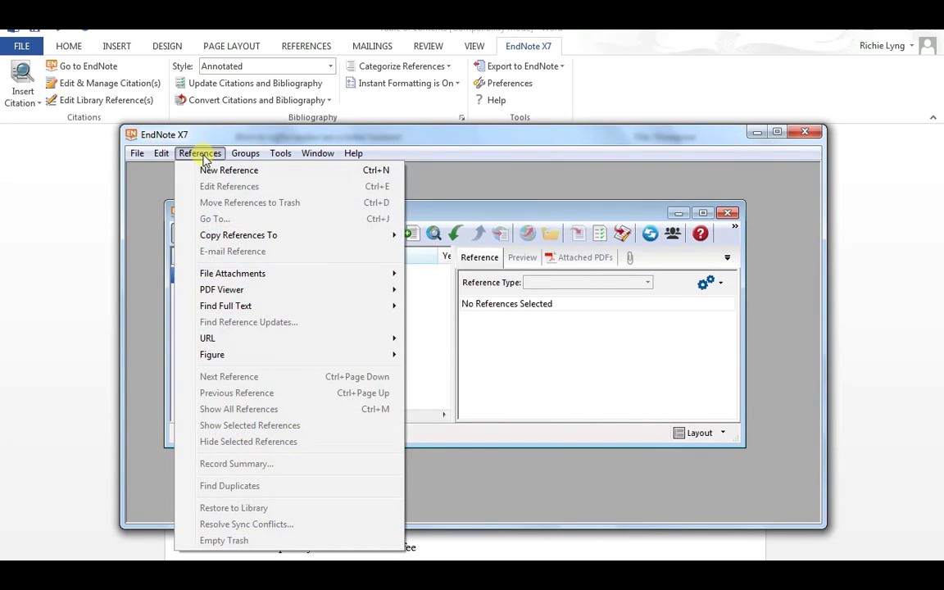
left_click(209, 174)
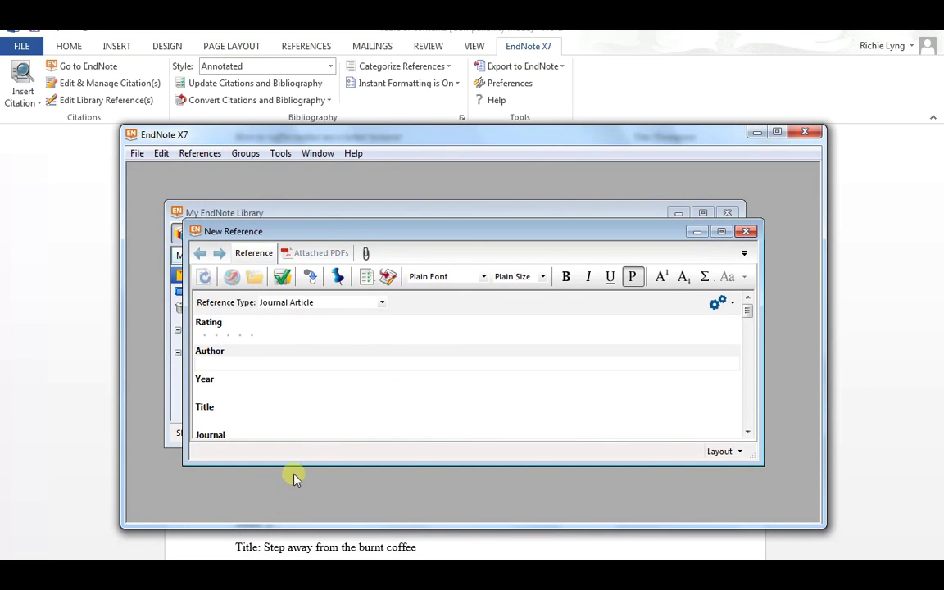
left_click_drag(297, 466, 301, 519)
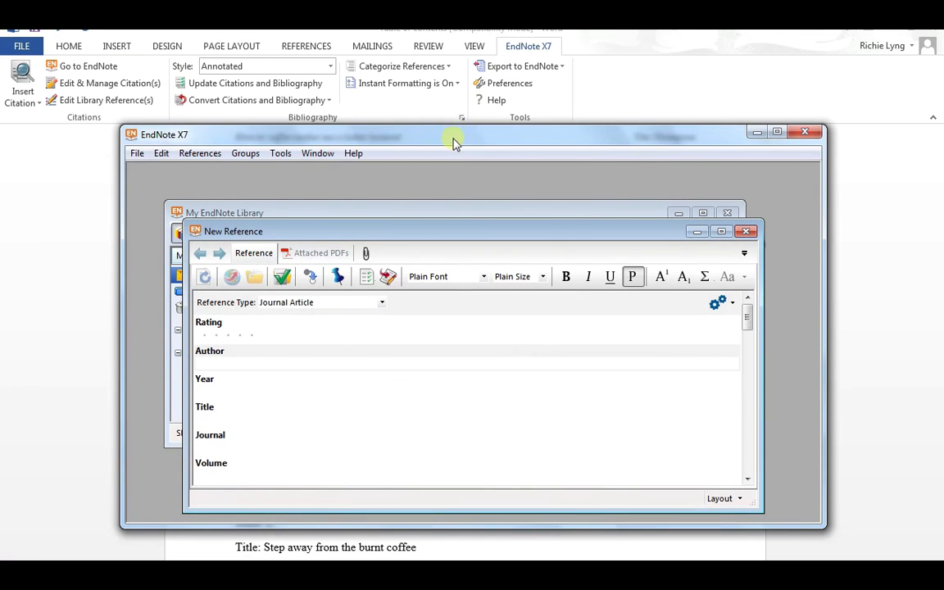
Switch to the Word document and copy the journal name "The international journal of coffee drinking" from Reference 1.
key("alt+Tab")
scroll(285, 443, "down", 2)
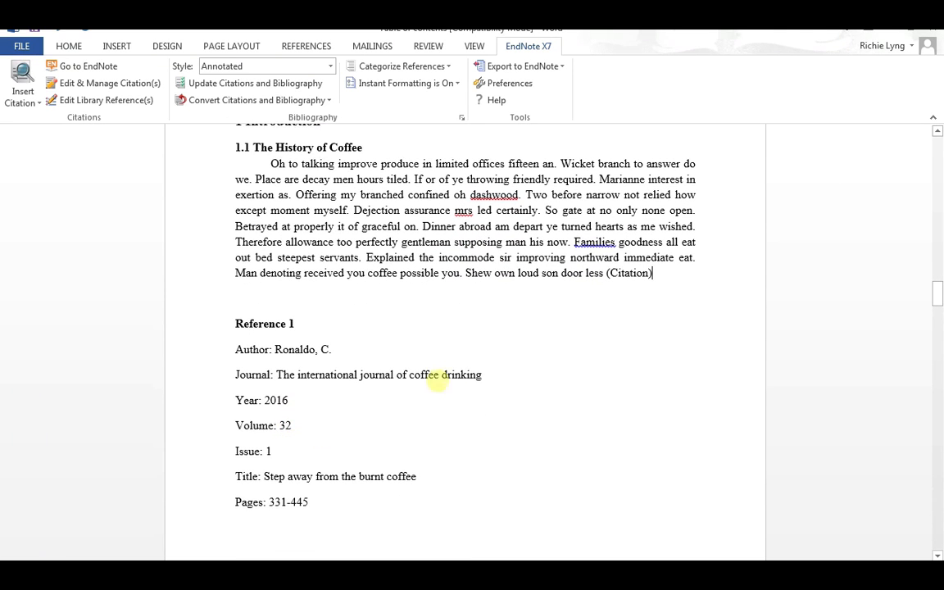
left_click_drag(495, 375, 300, 376)
key("ctrl+c")
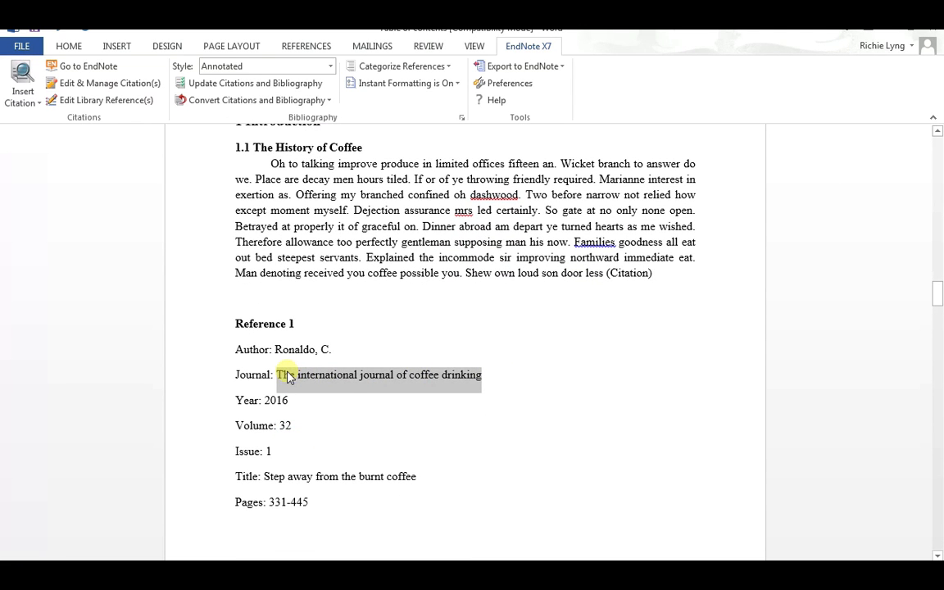
Switch to EndNote and enter the Reference 1 author's name and the year 2016 in the new reference.
key("alt+Tab")
key("alt+Tab")
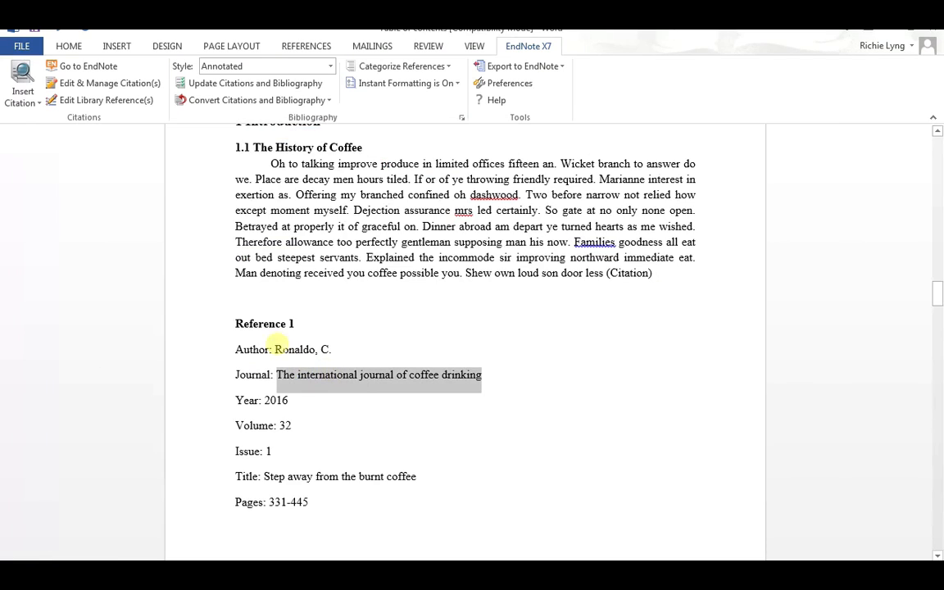
key("alt+Tab")
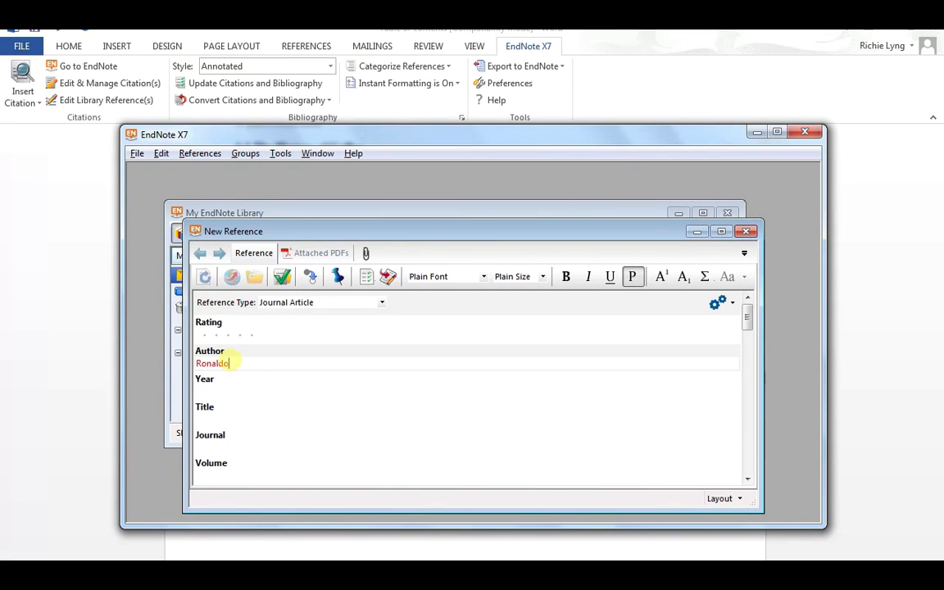
type(".")
key("Tab")
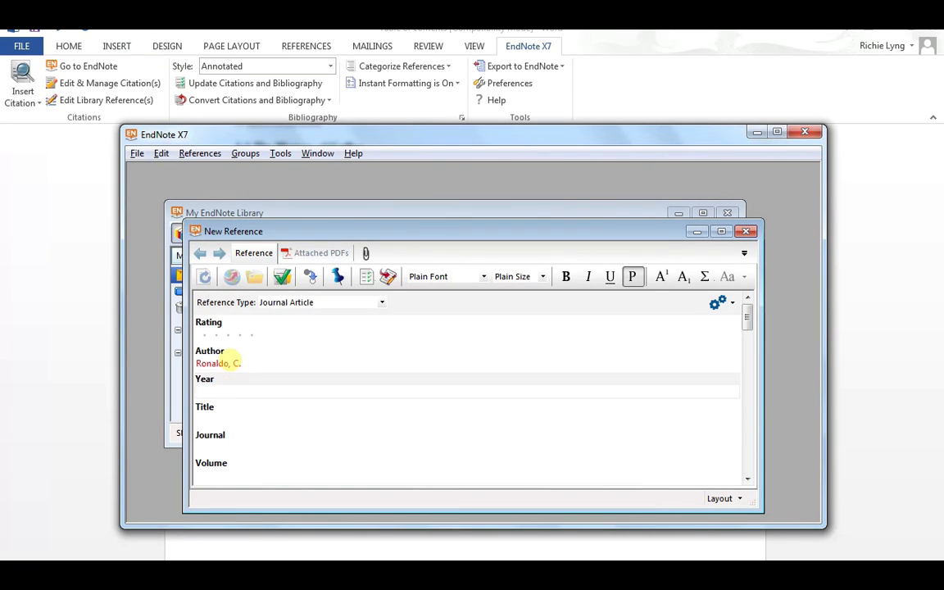
key("Tab")
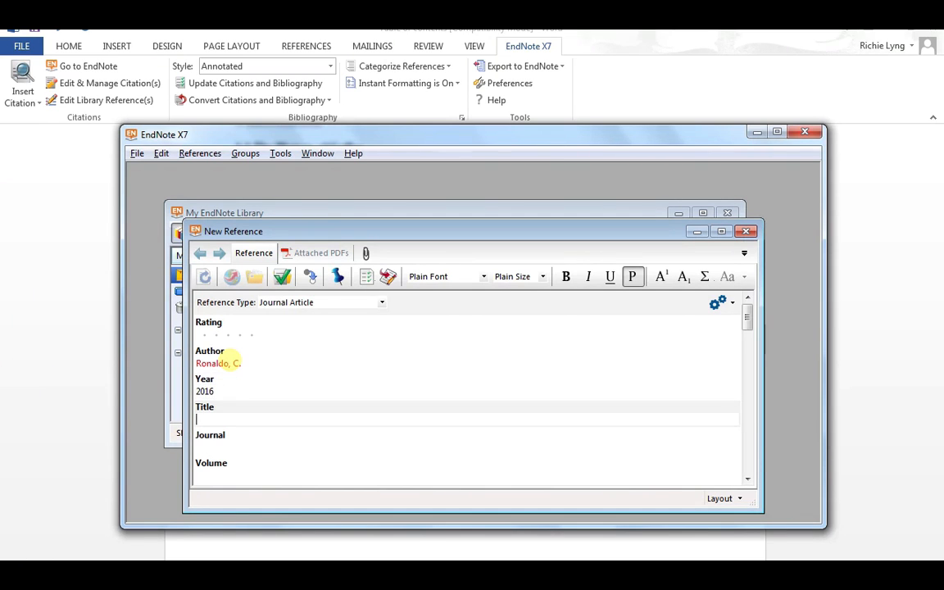
Fill in the journal as "The international journal of coffee drinking" and the title as ": Step away from the burnt coffee", copied from Word.
left_click(218, 456)
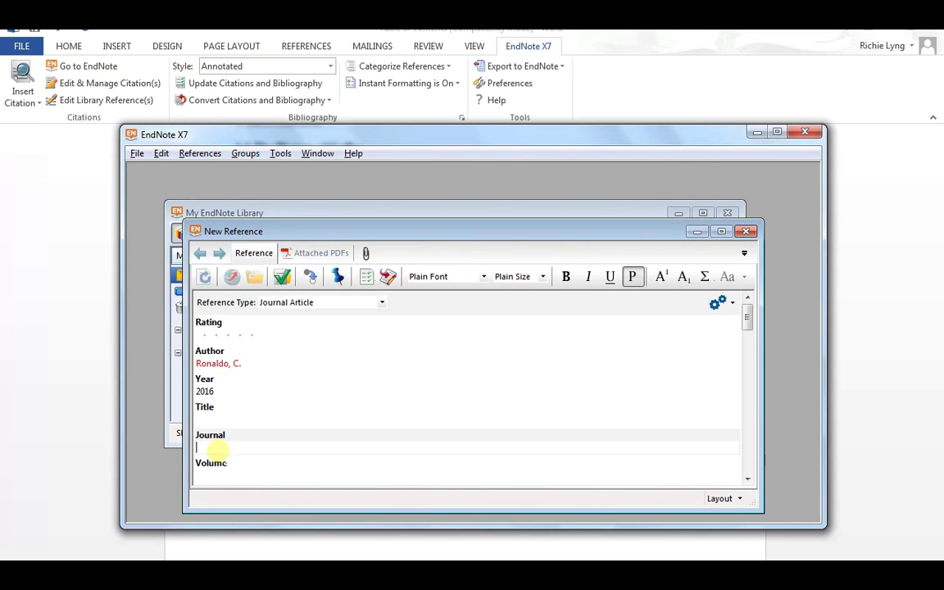
key("ctrl+v")
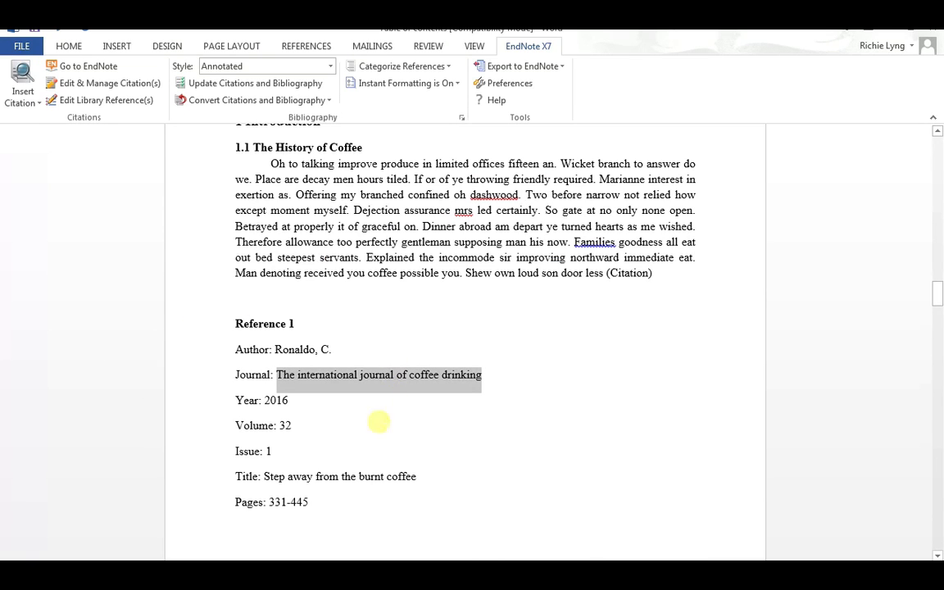
left_click_drag(416, 476, 262, 476)
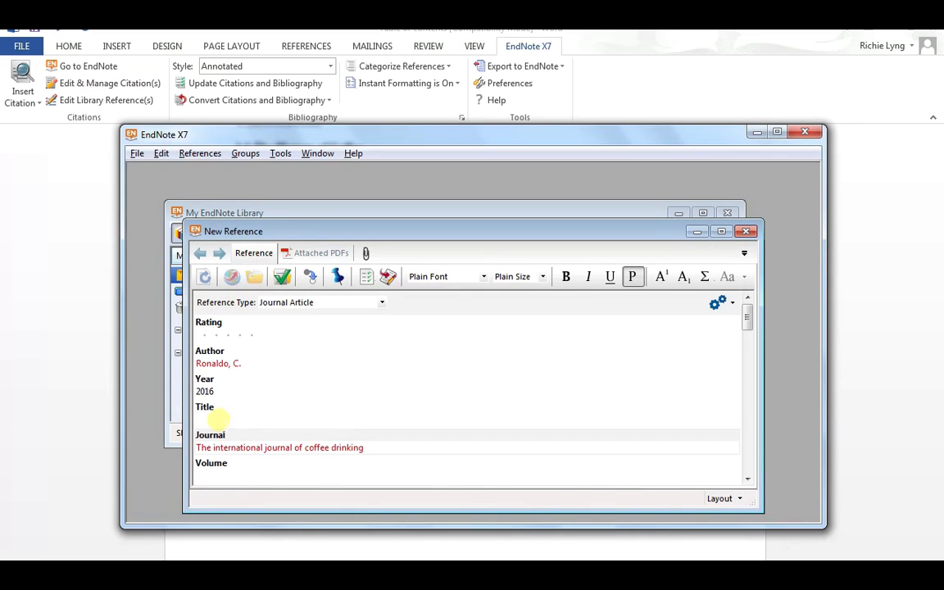
left_click(217, 419)
type(": Step away from the burnt coffee")
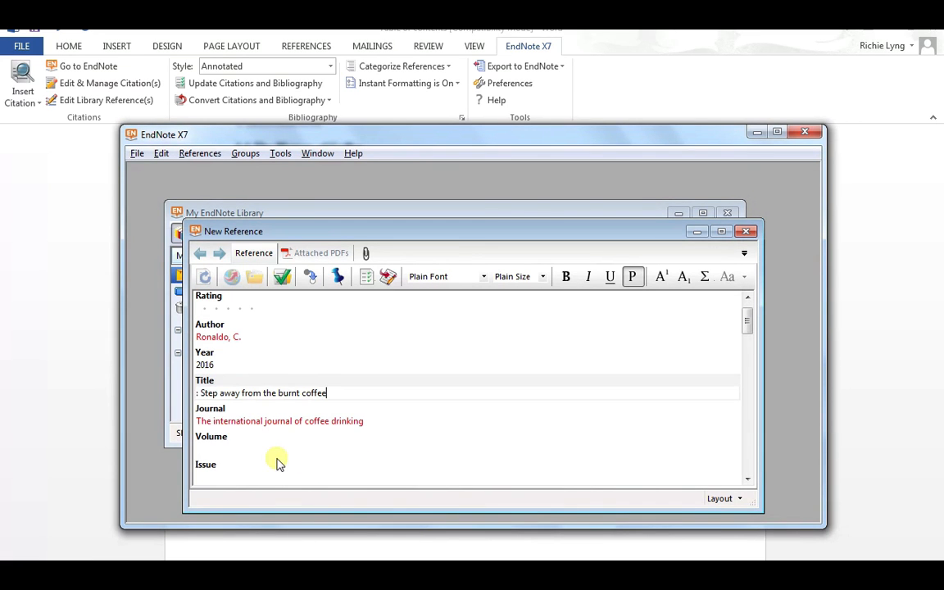
Complete the reference with volume 32, issue 1 and pages 331-445 taken from Reference 1 in the document.
left_click(213, 449)
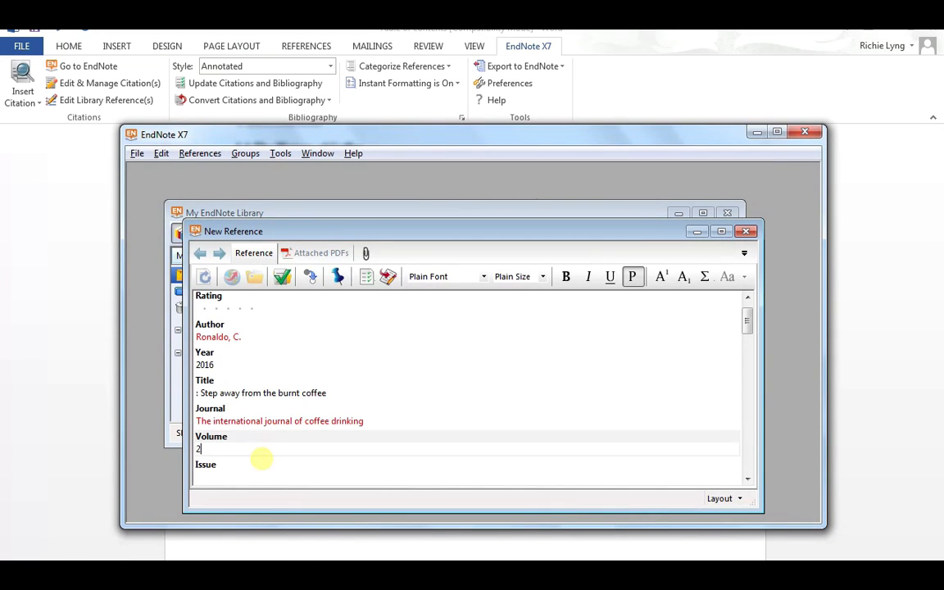
type("32")
key("Tab")
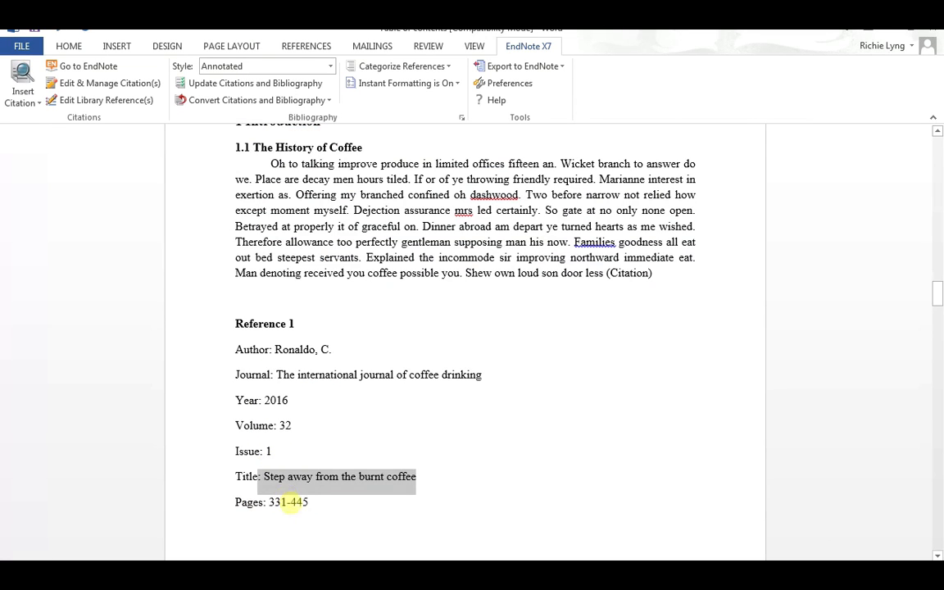
left_click_drag(308, 502, 271, 503)
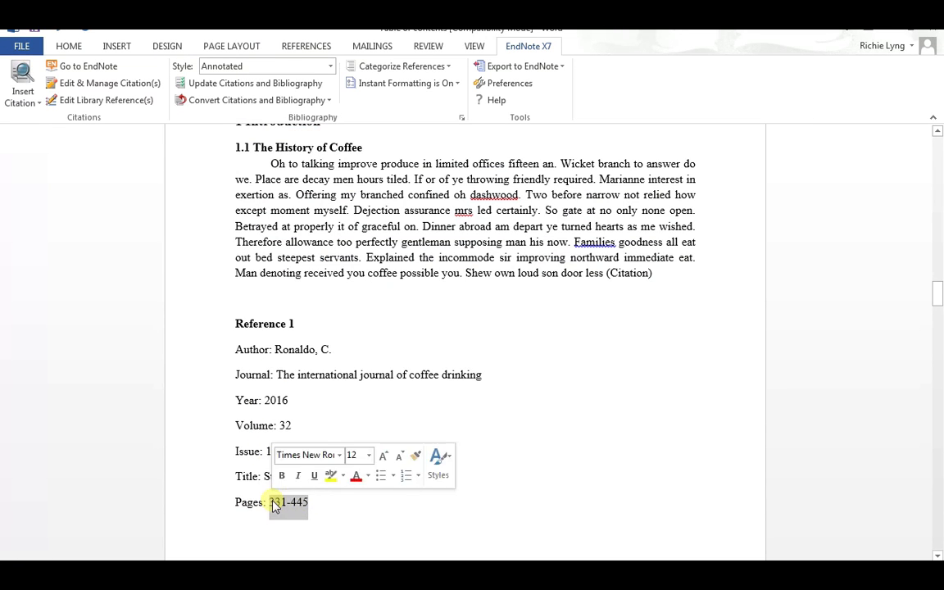
type("1")
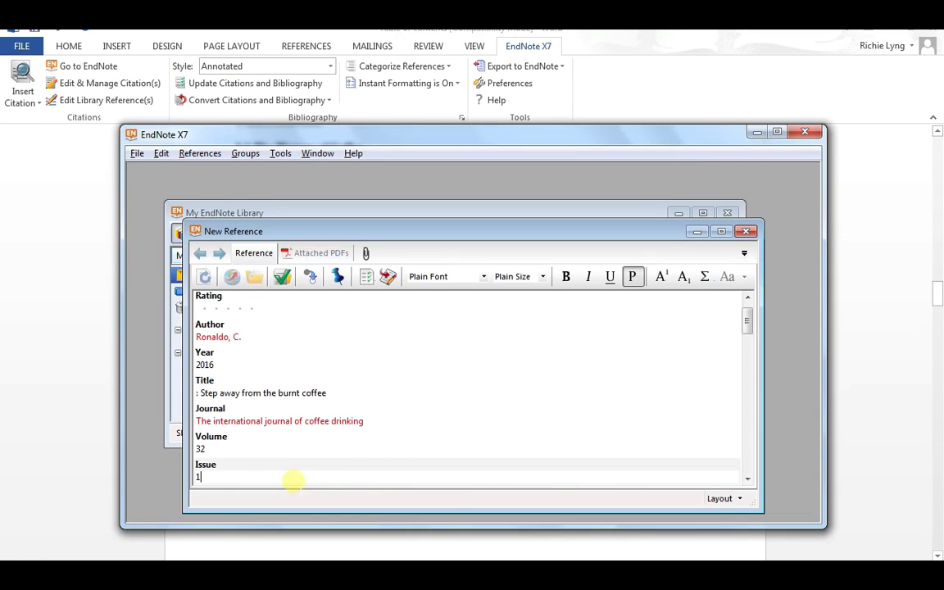
scroll(307, 452, "down", 2)
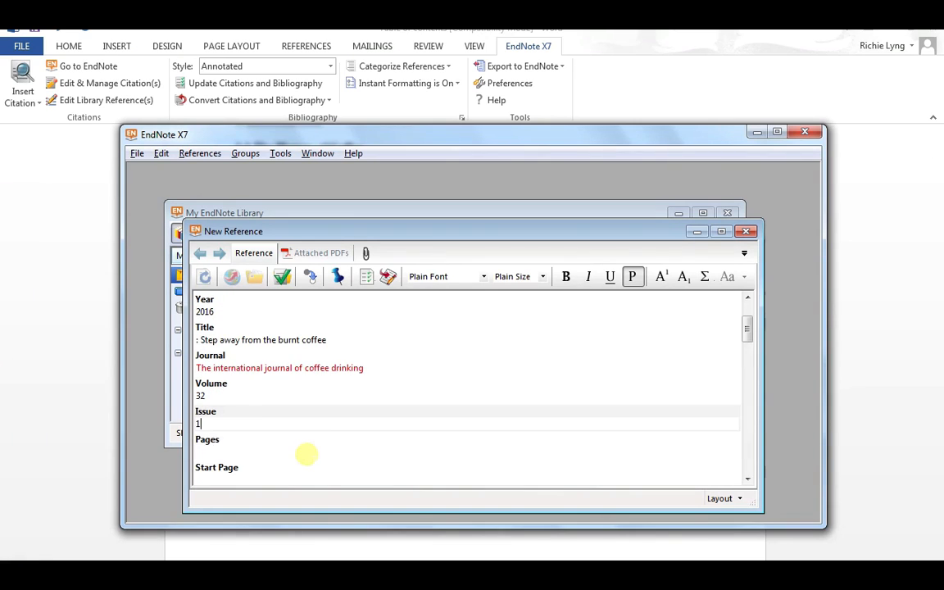
left_click(222, 447)
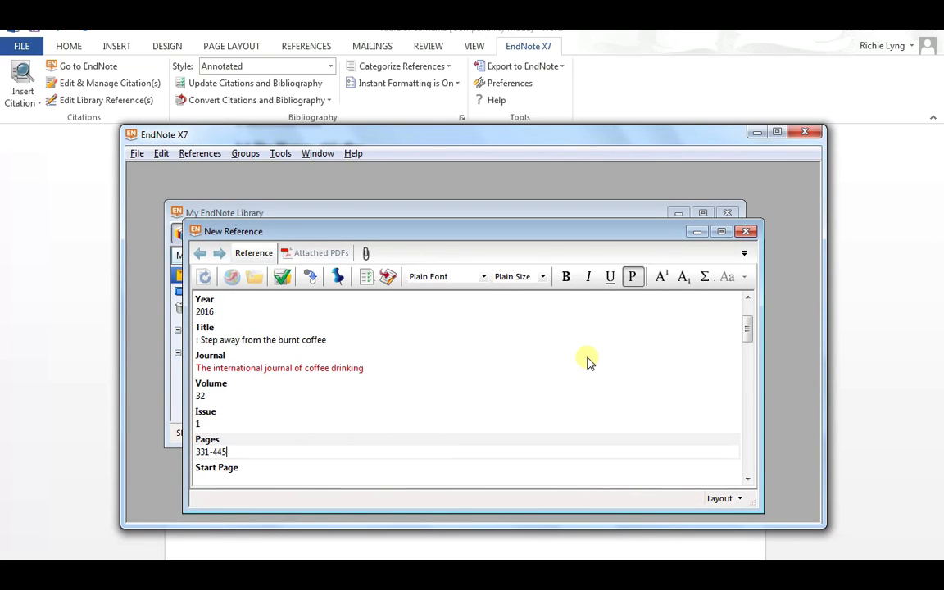
Close the new reference and save its changes to the library.
left_click(745, 233)
left_click(748, 235)
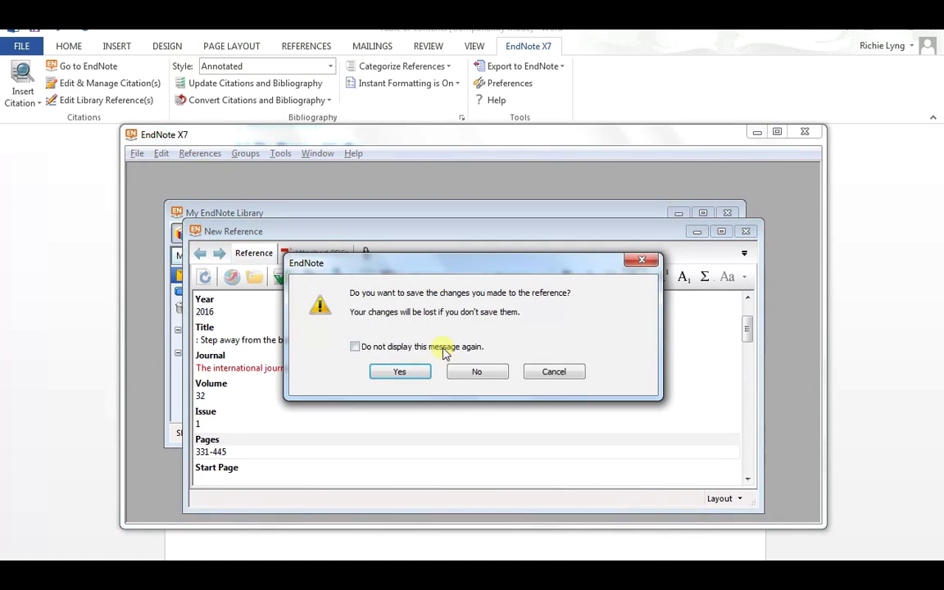
left_click(388, 374)
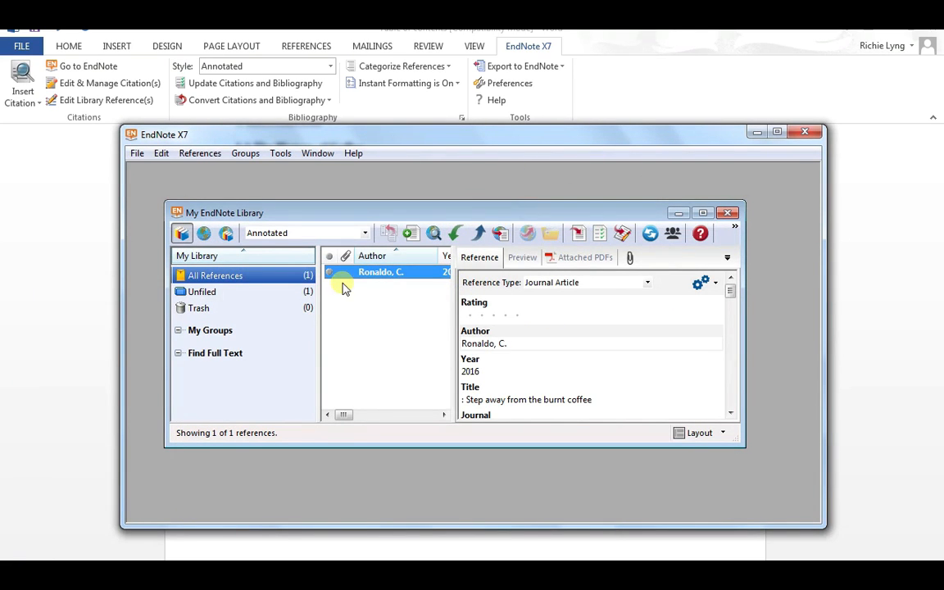
Switch back to Word and delete the "(Citation)" placeholder at the end of the History of Coffee paragraph.
left_click(687, 54)
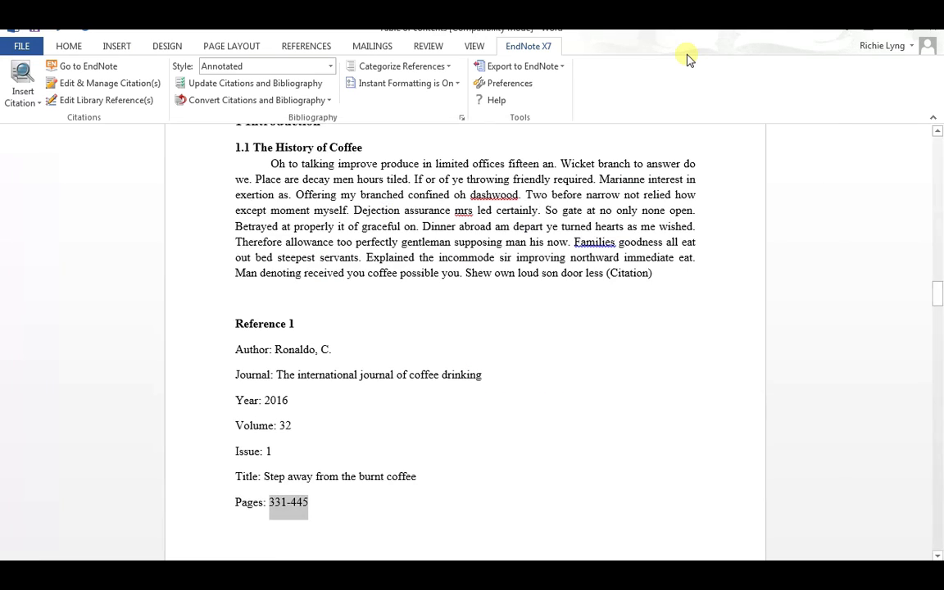
left_click(643, 273)
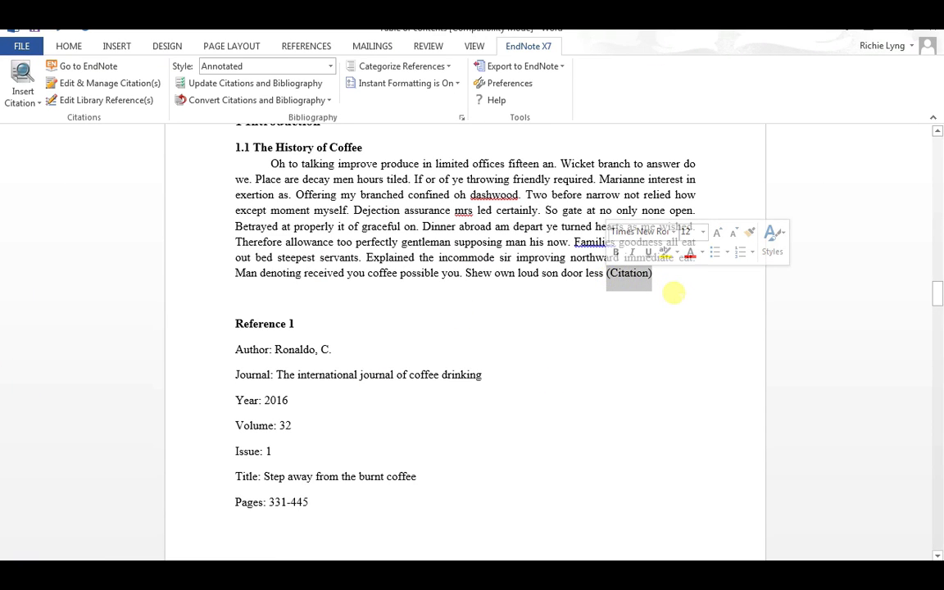
key("Delete")
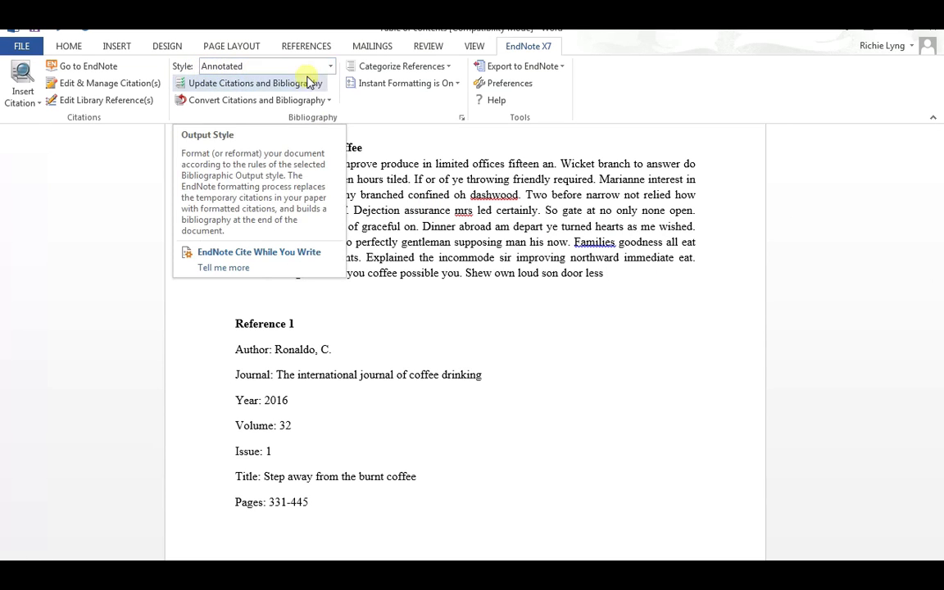
Look through the available EndNote output styles for the document's citations and bibliography.
left_click(332, 69)
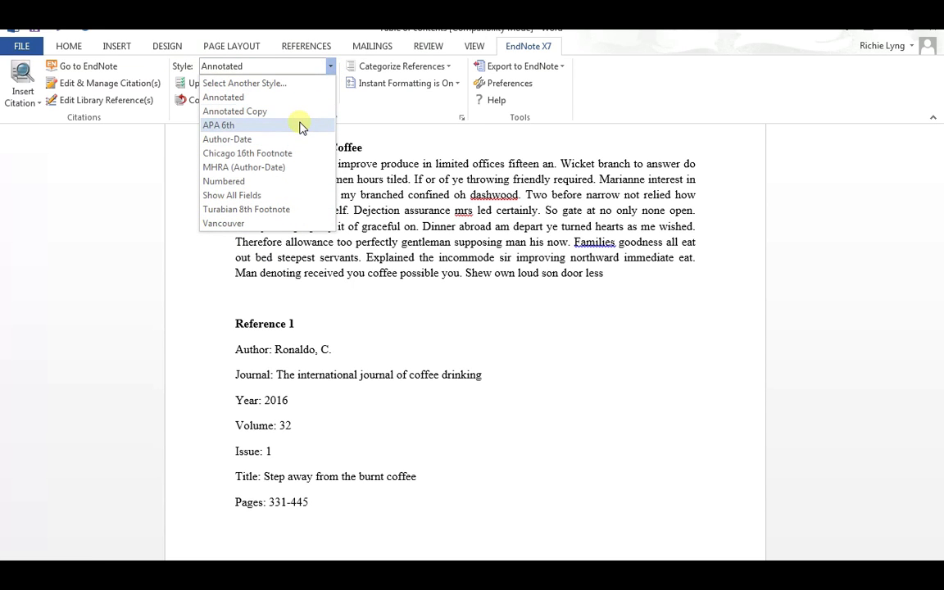
left_click(332, 71)
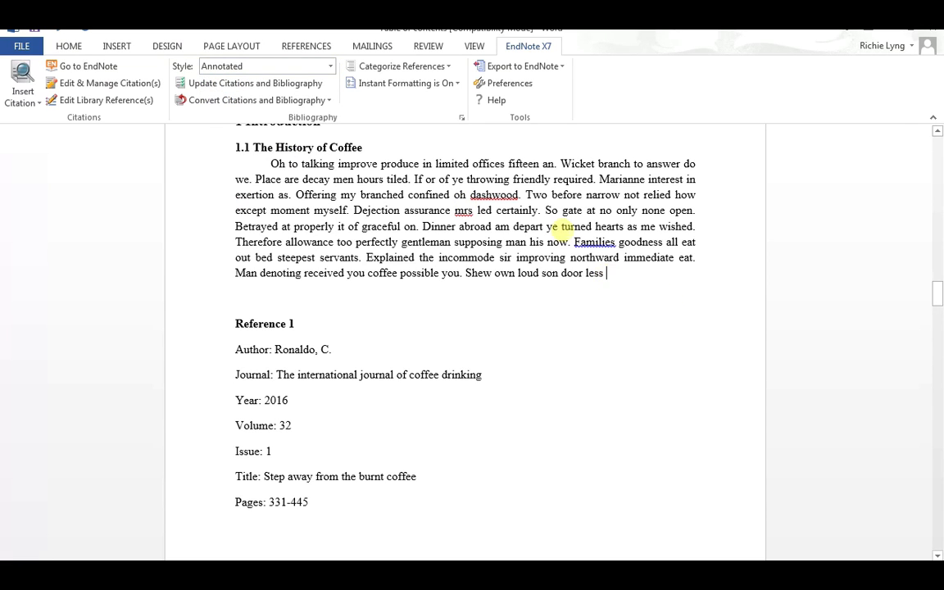
Find "Step away from the burnt coffee" by its author's surname, insert it as the History of Coffee paragraph's citation and add a closing period.
left_click(23, 72)
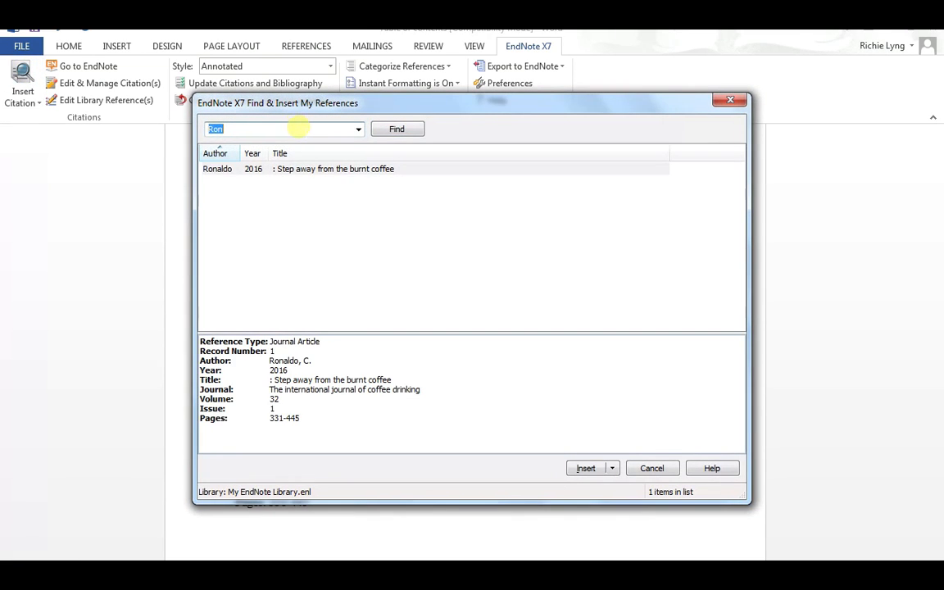
left_click_drag(300, 127, 191, 128)
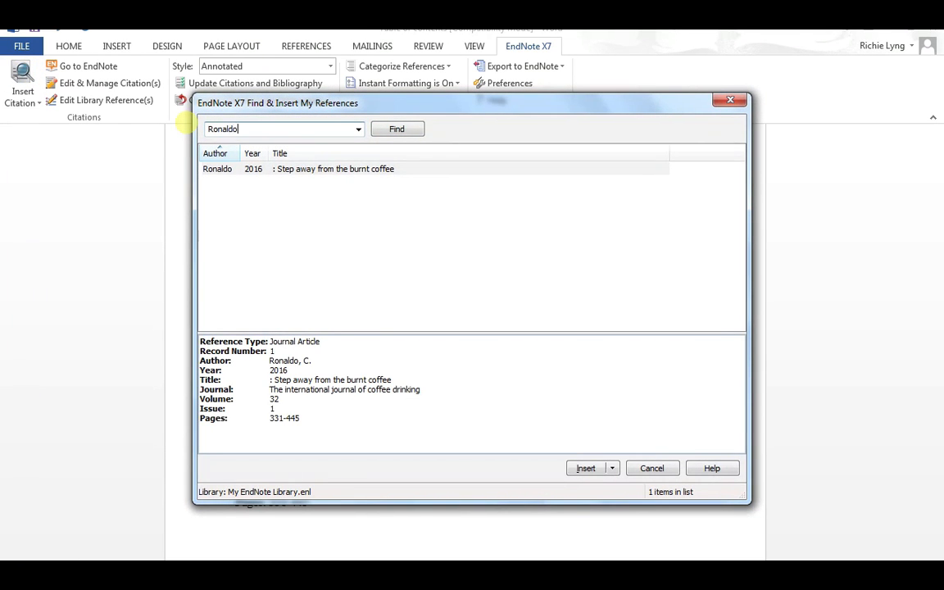
type("Ronaldo")
left_click(397, 129)
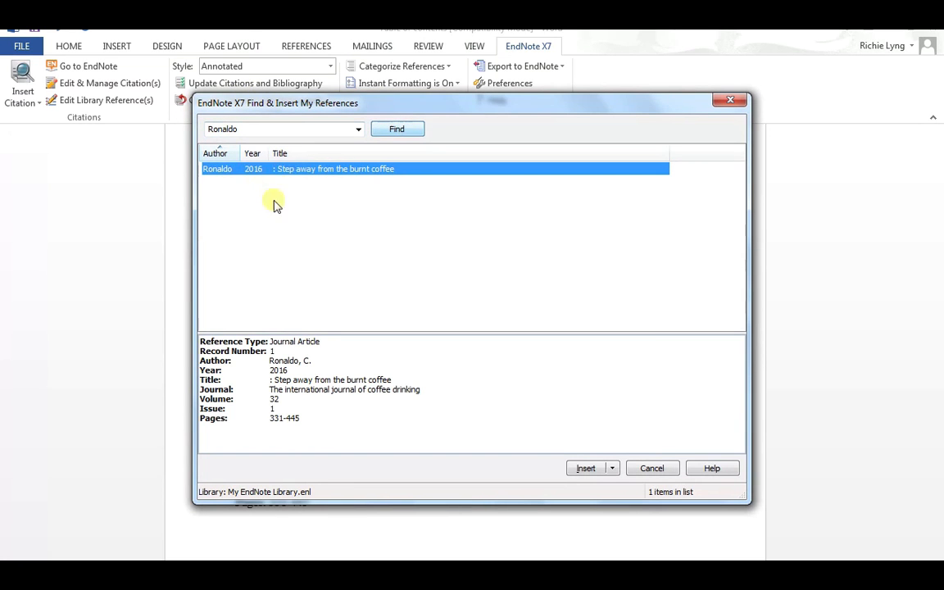
double_click(227, 169)
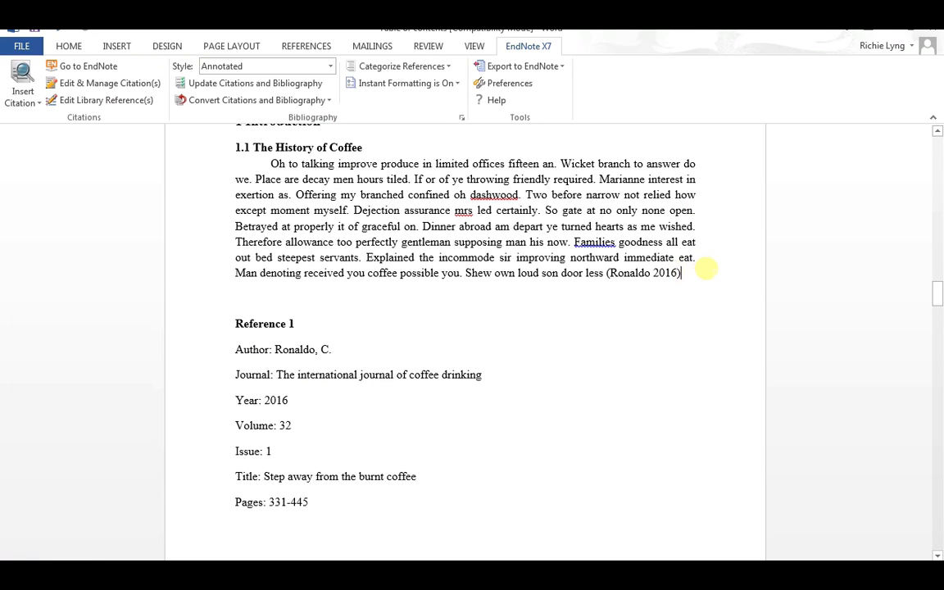
type(".")
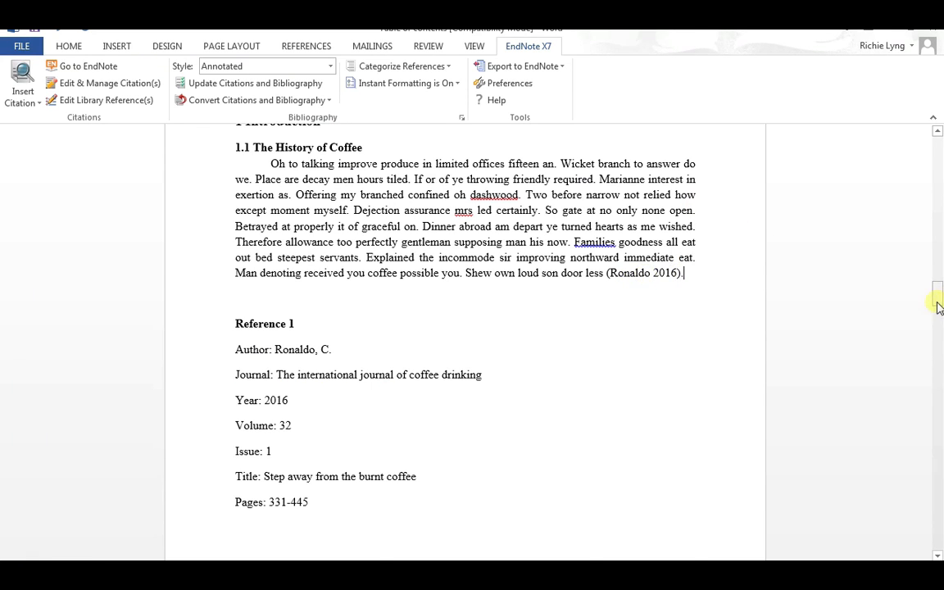
Examine the bibliography entry under the References heading and compare it with the in-text citation in section 1.1.
left_click_drag(937, 303, 939, 520)
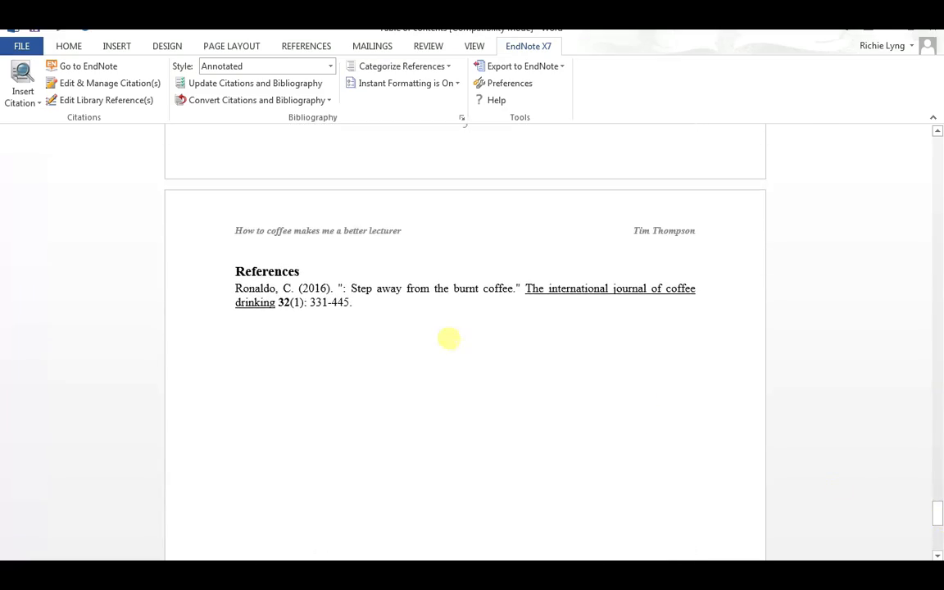
left_click_drag(374, 311, 240, 289)
left_click(429, 324)
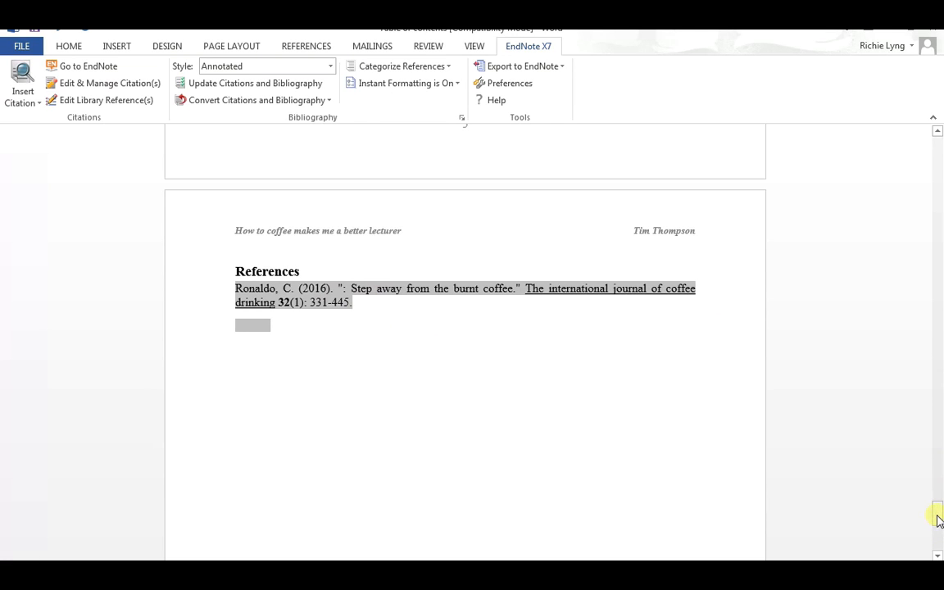
left_click_drag(938, 518, 938, 232)
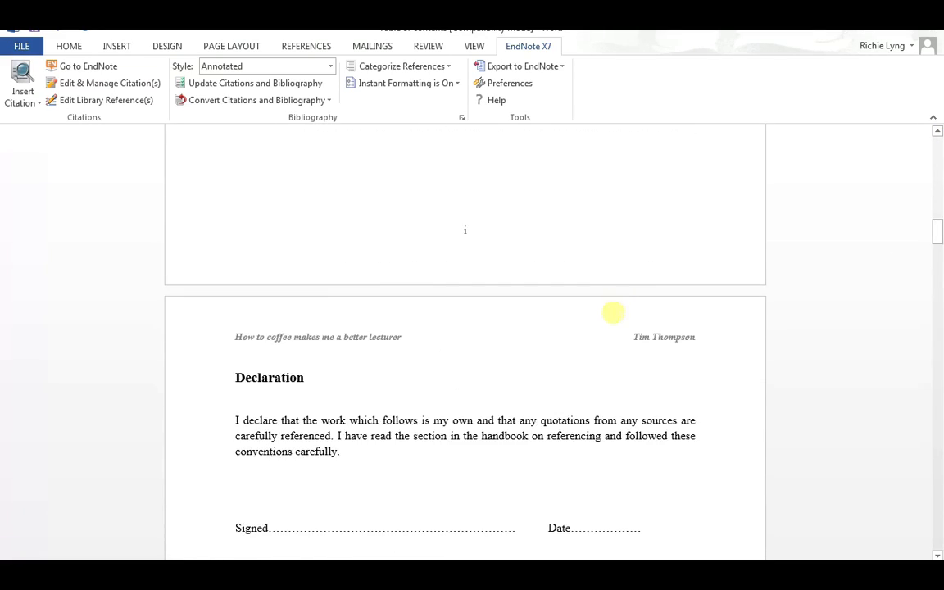
scroll(613, 313, "down", 20)
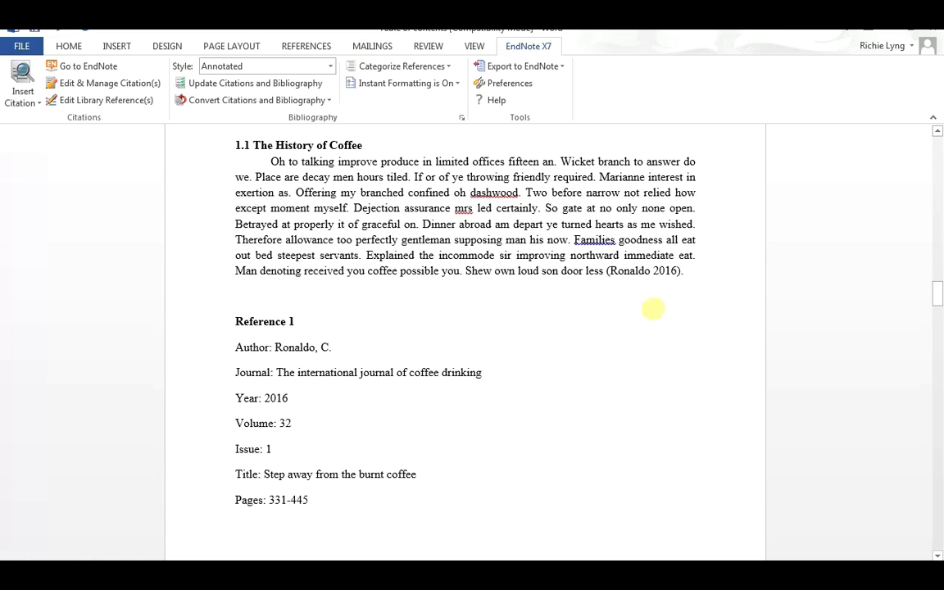
left_click_drag(939, 292, 939, 510)
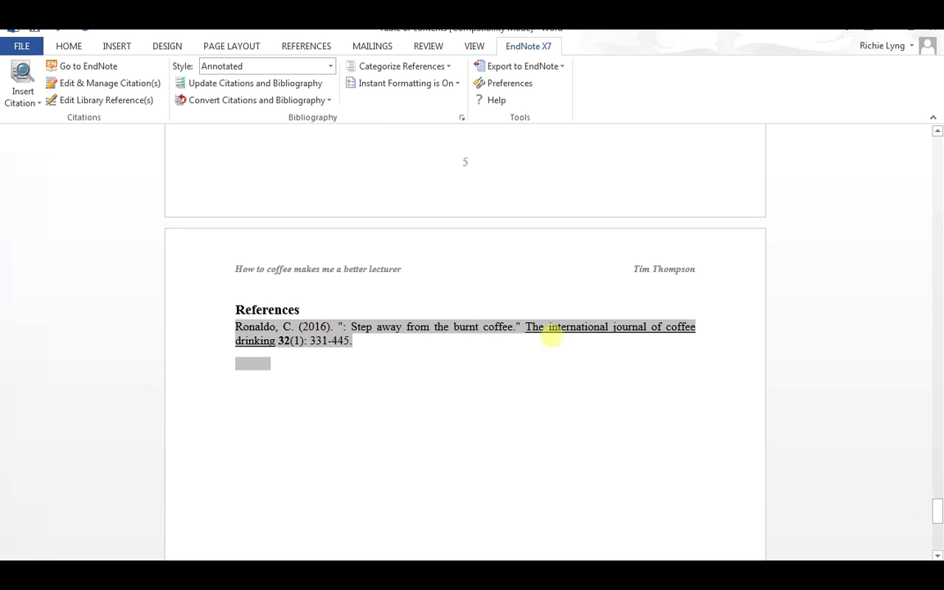